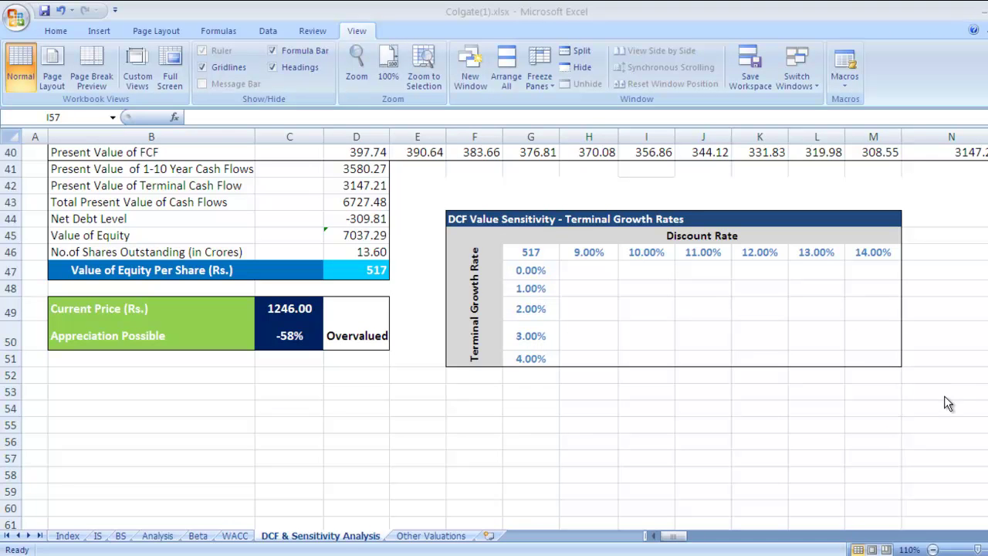
Step: Delete the =D47 formula showing 517 from the sensitivity table's corner cell G46
click(538, 249)
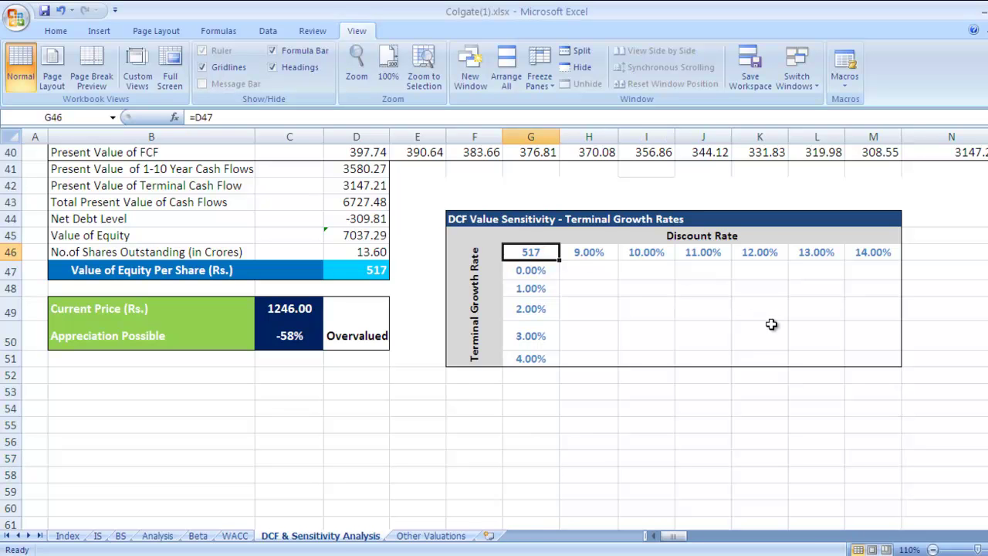
key(Delete)
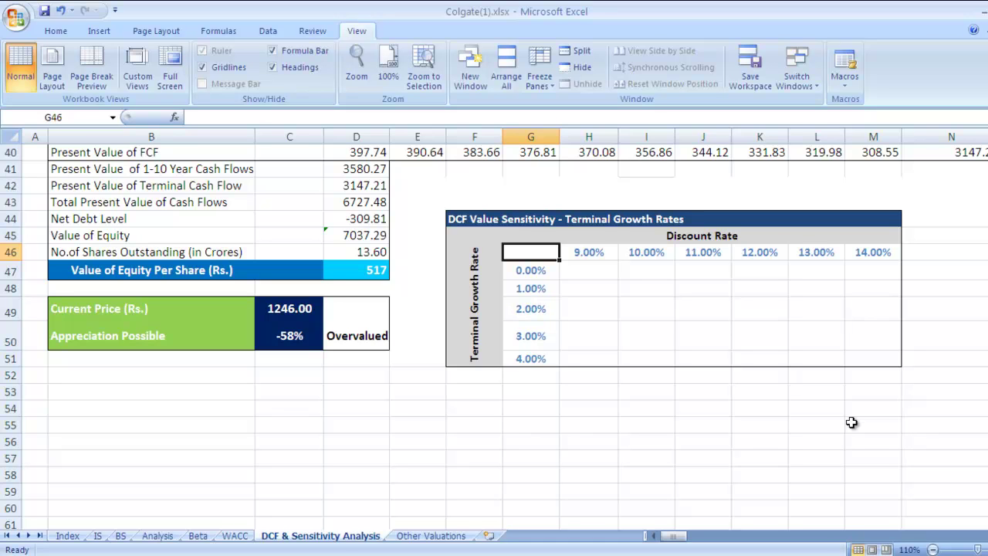
click(355, 265)
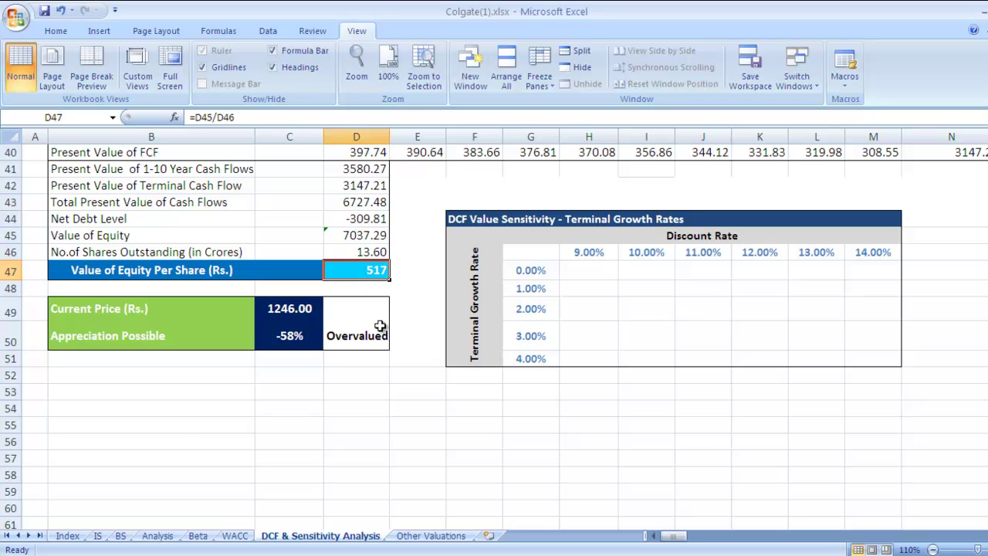
scroll(381, 326, up, 11)
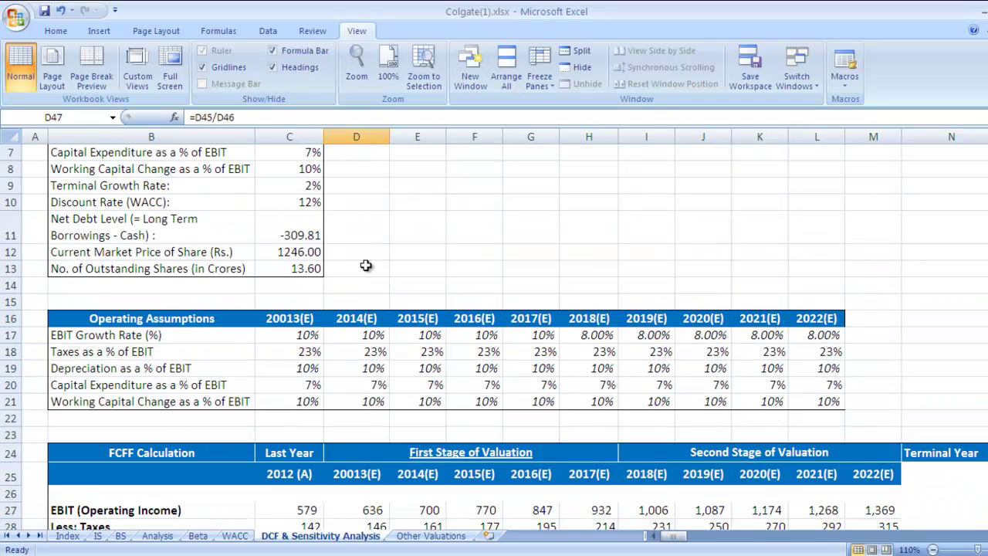
scroll(366, 265, up, 1)
click(309, 252)
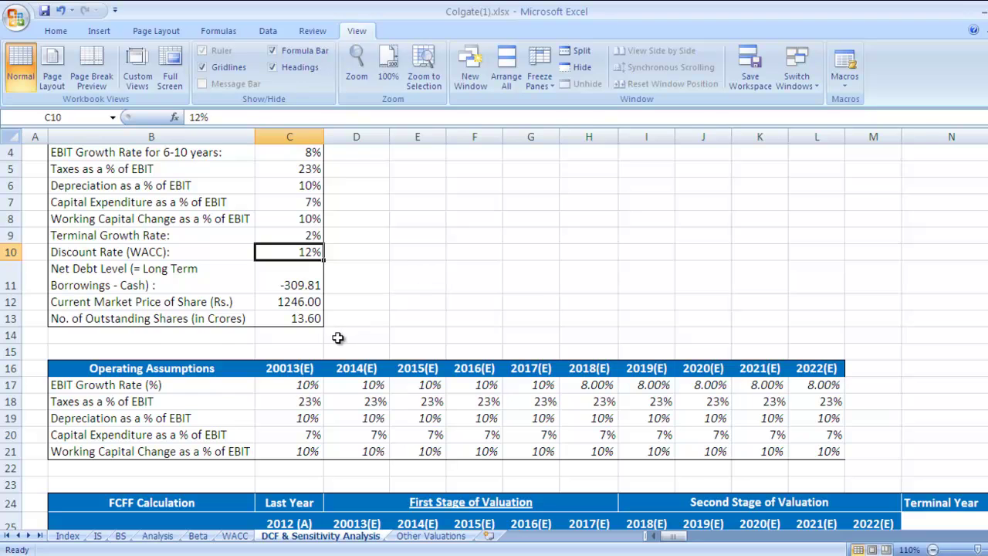
scroll(330, 289, down, 2)
scroll(340, 197, up, 2)
click(313, 236)
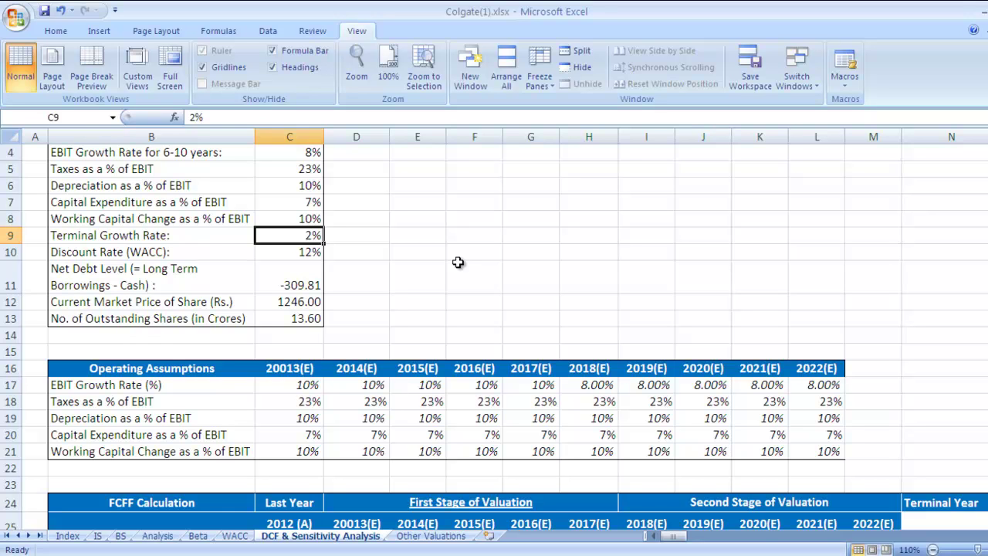
click(305, 262)
click(312, 251)
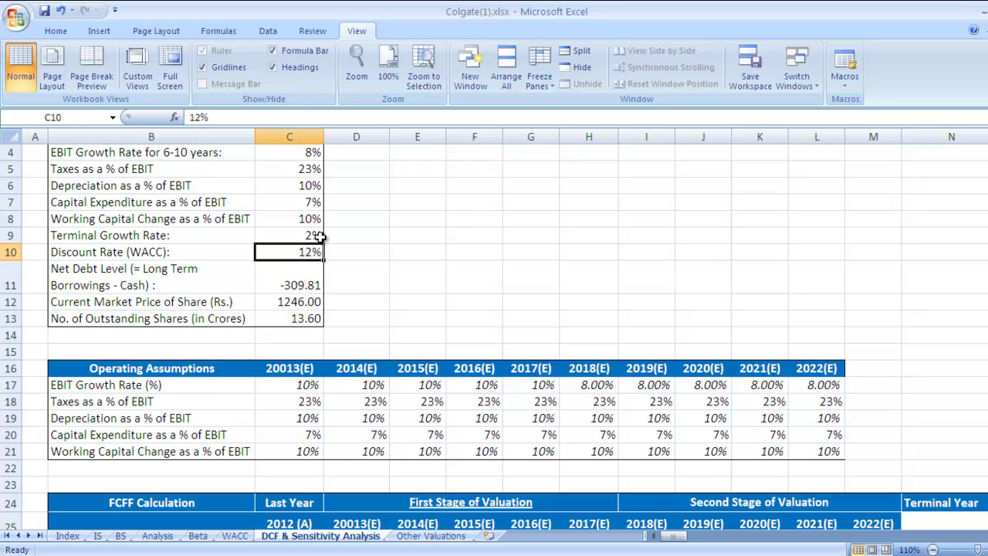
click(320, 235)
scroll(444, 289, down, 4)
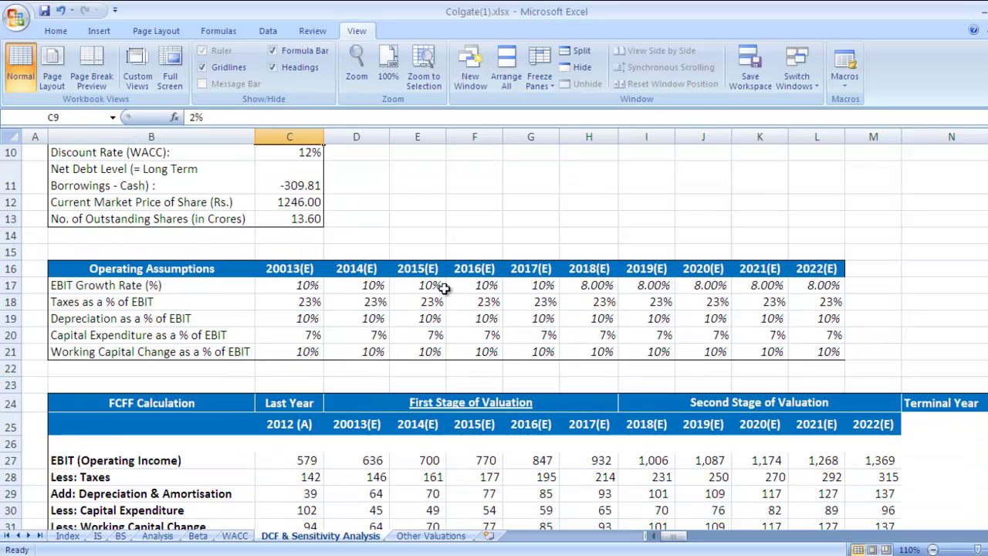
scroll(443, 287, down, 8)
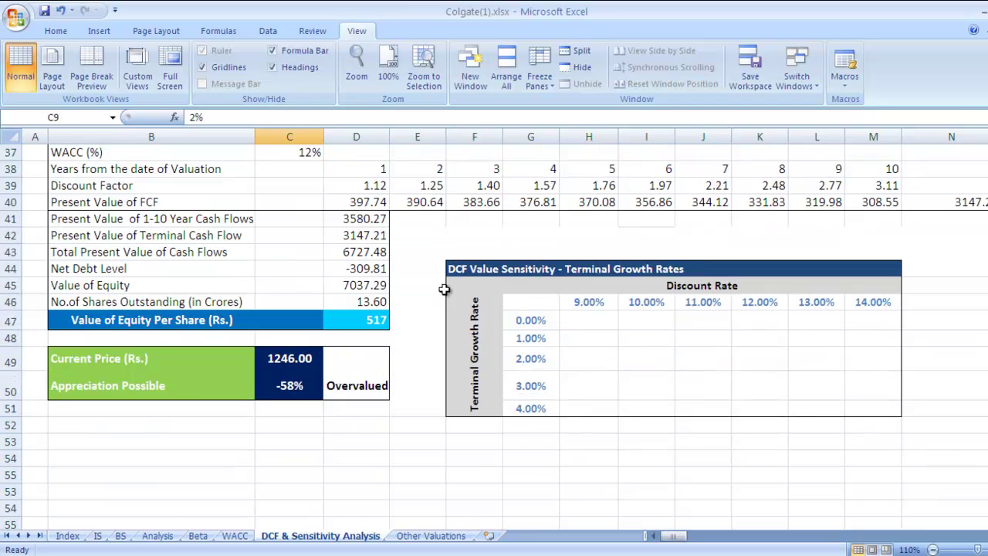
click(588, 257)
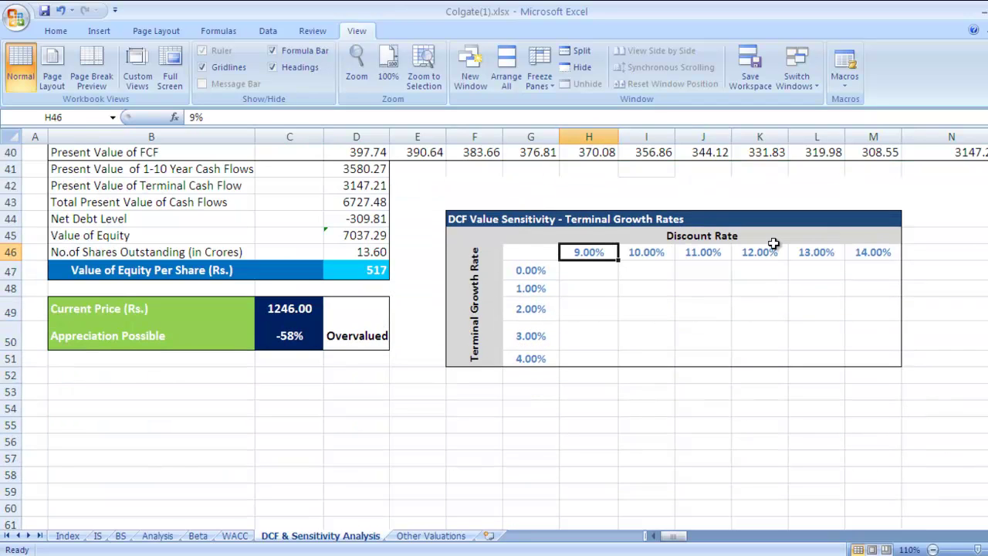
key(Right)
key(Right)
key(Right)
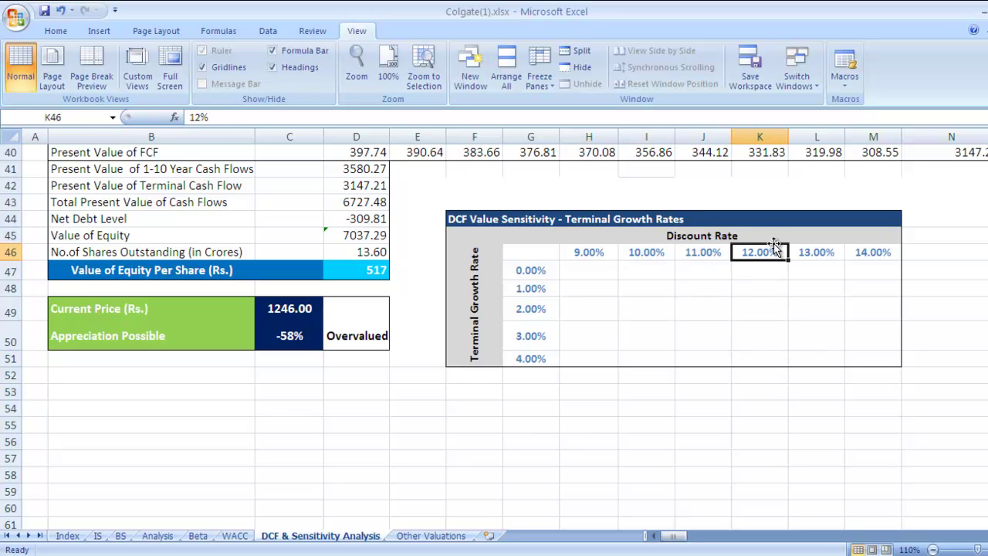
key(Left)
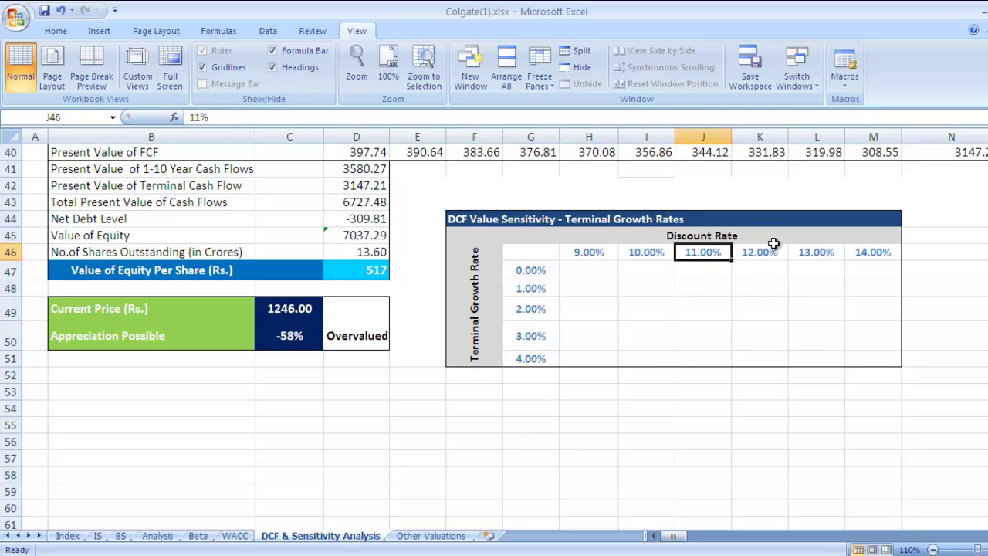
key(Left)
key(Left)
key(Right)
key(Right)
key(Right)
key(Right)
key(Right)
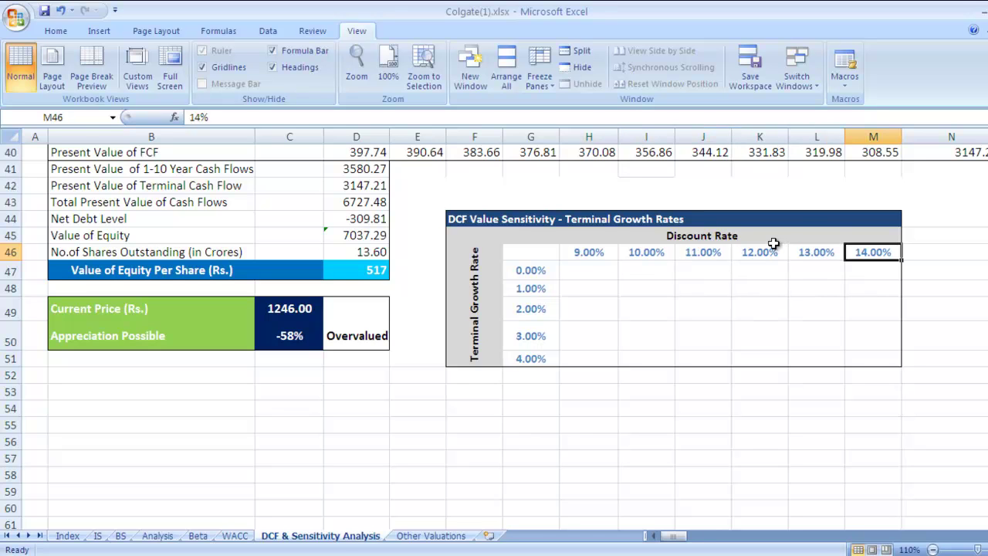
click(571, 253)
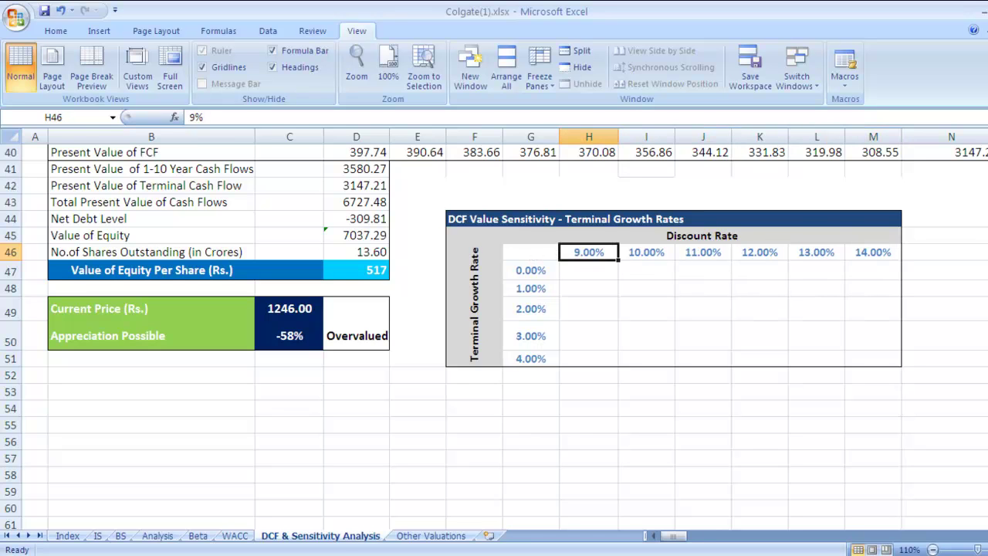
drag(571, 253, 872, 253)
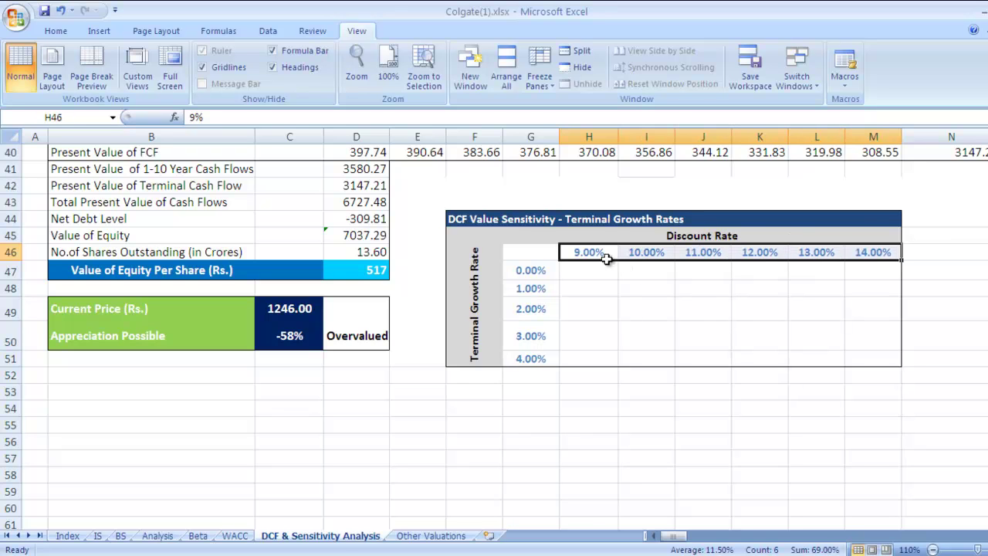
click(533, 275)
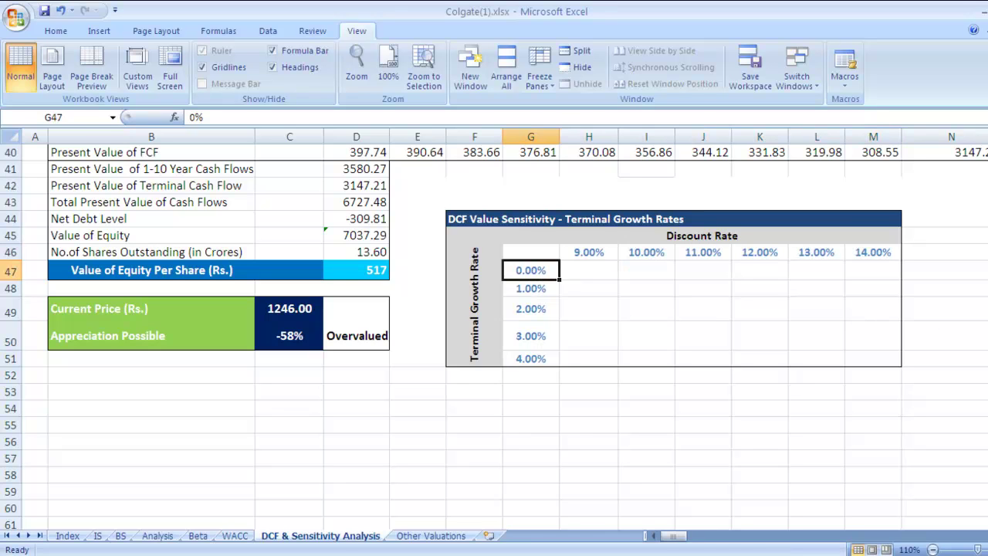
key(shift+Down)
key(shift+Down)
key(shift+Down)
key(shift+Down)
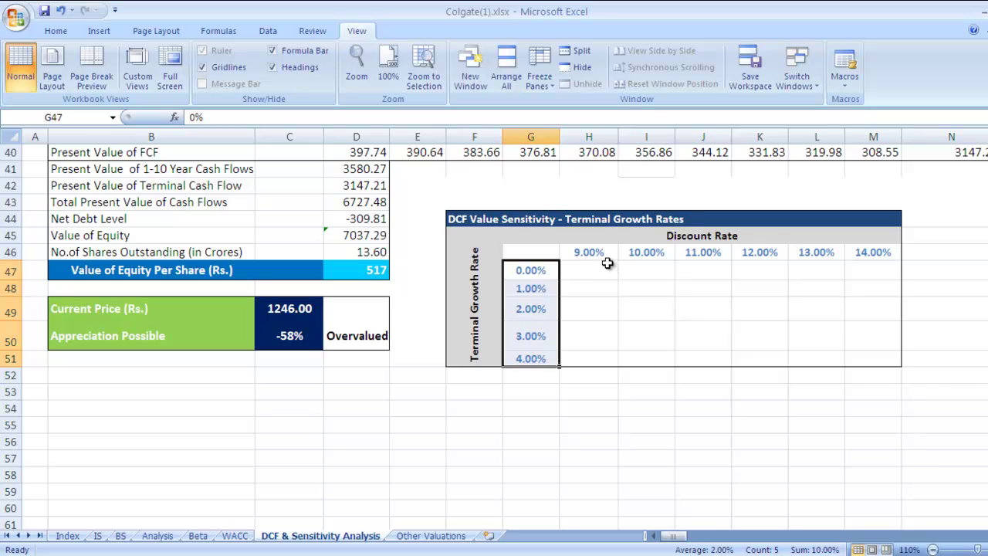
Step: Enter =D47 in corner cell G46 so it shows equity value per share 517 again
click(531, 250)
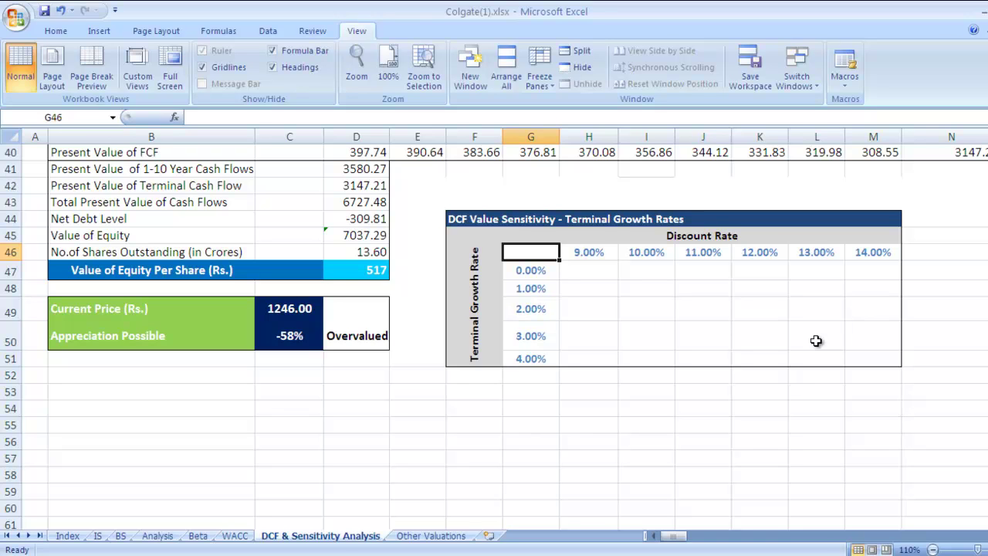
text(=)
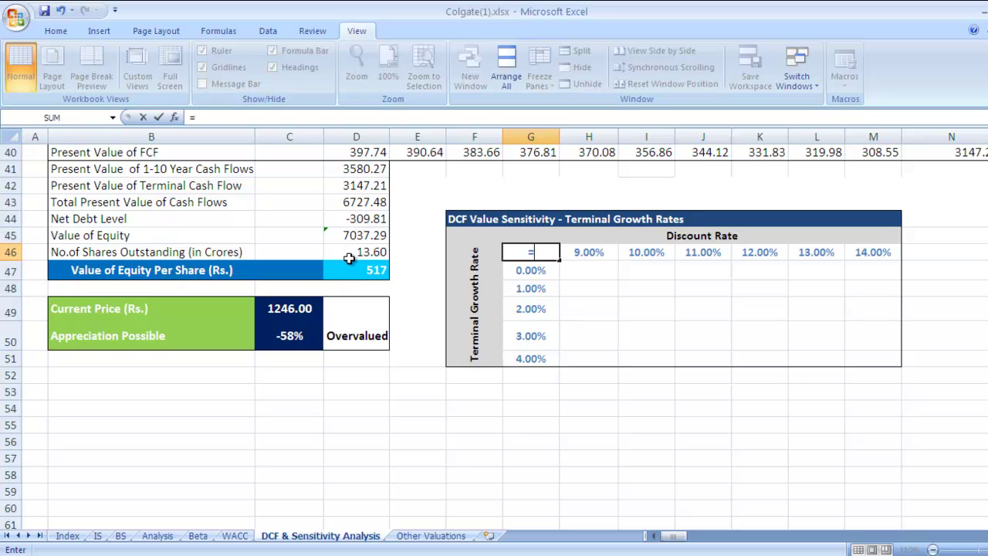
click(352, 269)
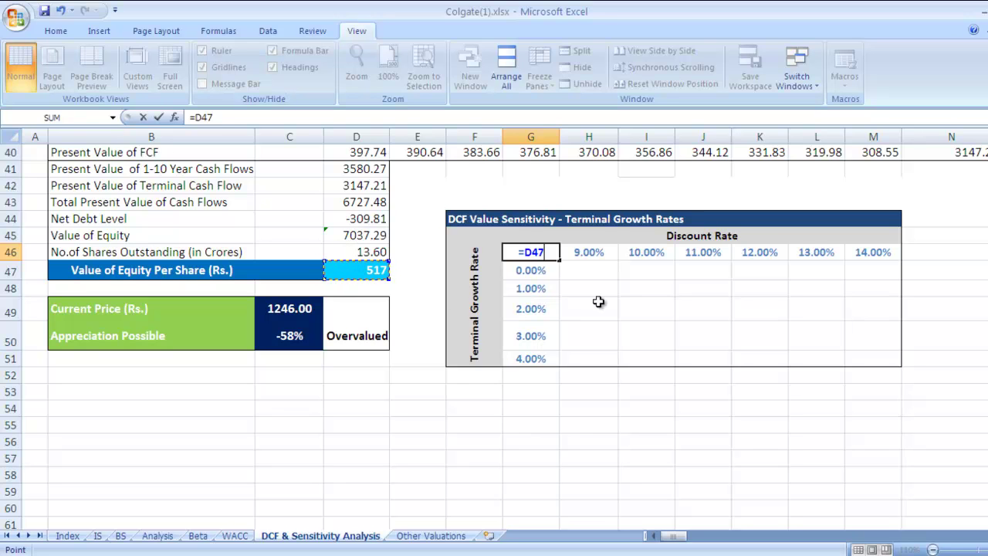
key(Return)
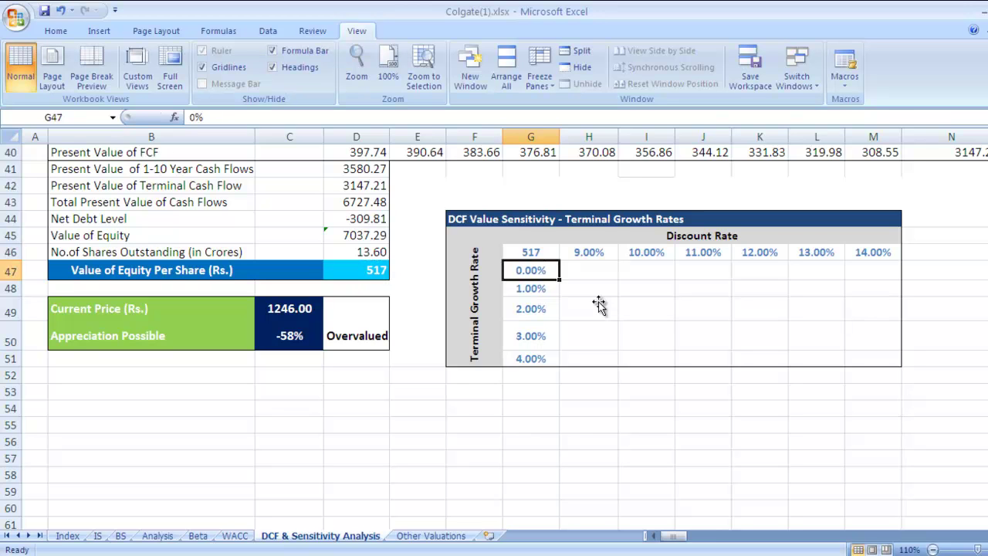
click(544, 252)
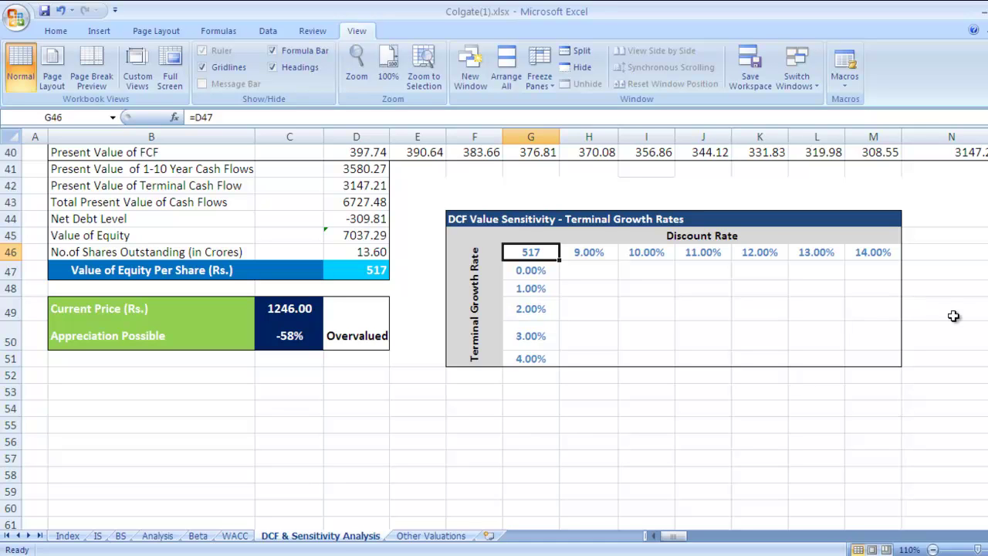
Step: Extend the selection to G46:M51, covering the 4.00% row and 14.00% column
key(shift+Down)
key(shift+Down)
key(shift+Down)
key(shift+Down)
key(shift+Down)
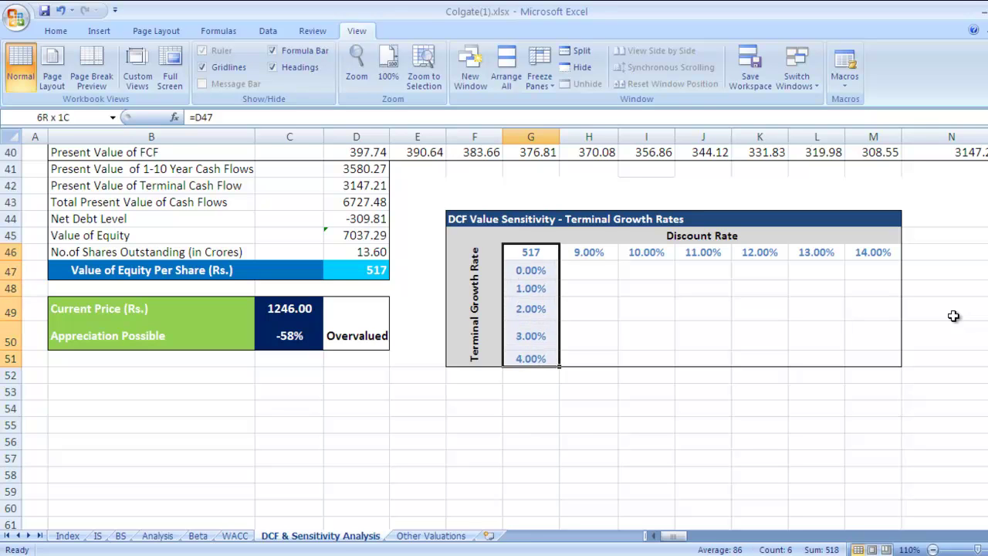
key(shift+Right)
key(shift+Right)
key(shift+Right)
key(shift+Right)
key(shift+Right)
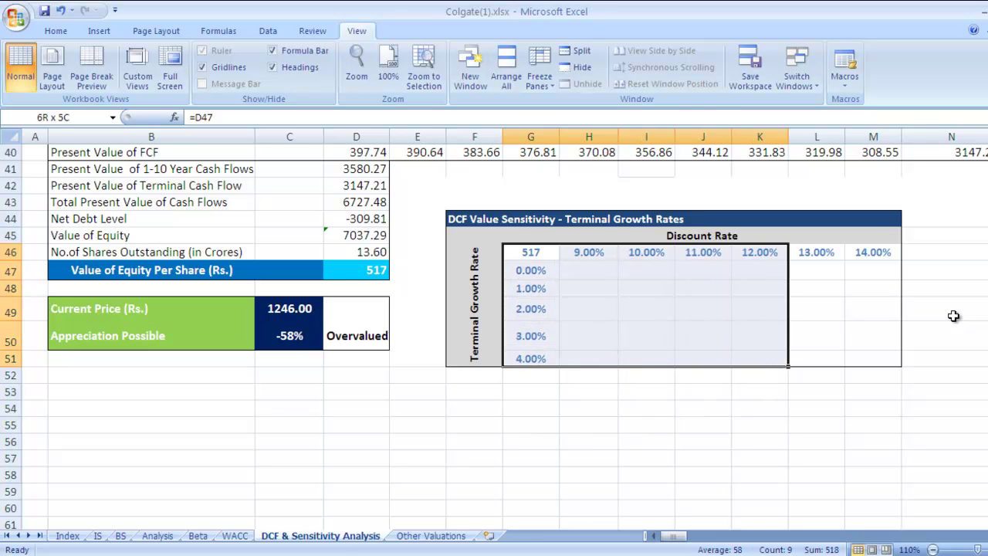
key(shift+Right)
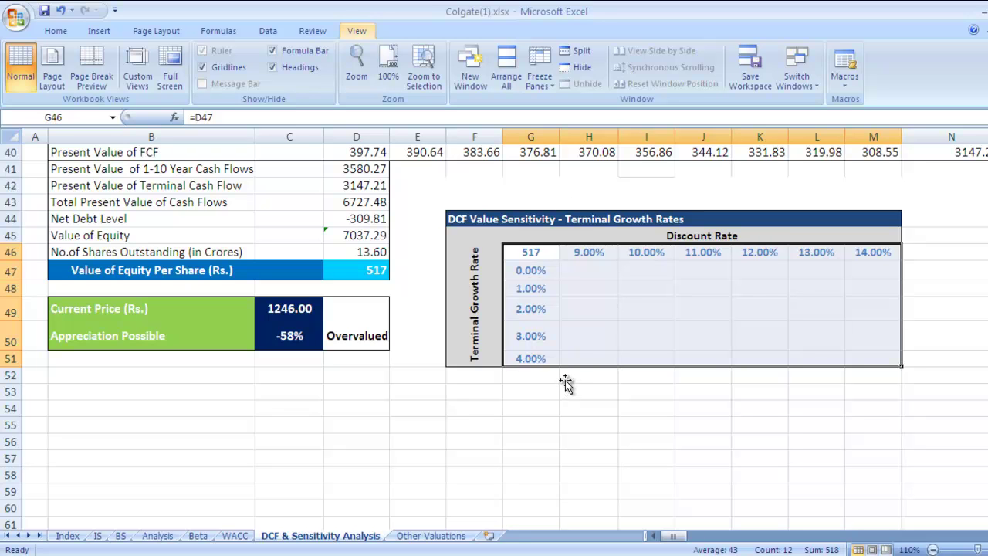
Step: Create a Data Table on the grid with row input C10 and column input C9
key(alt+d)
key(t)
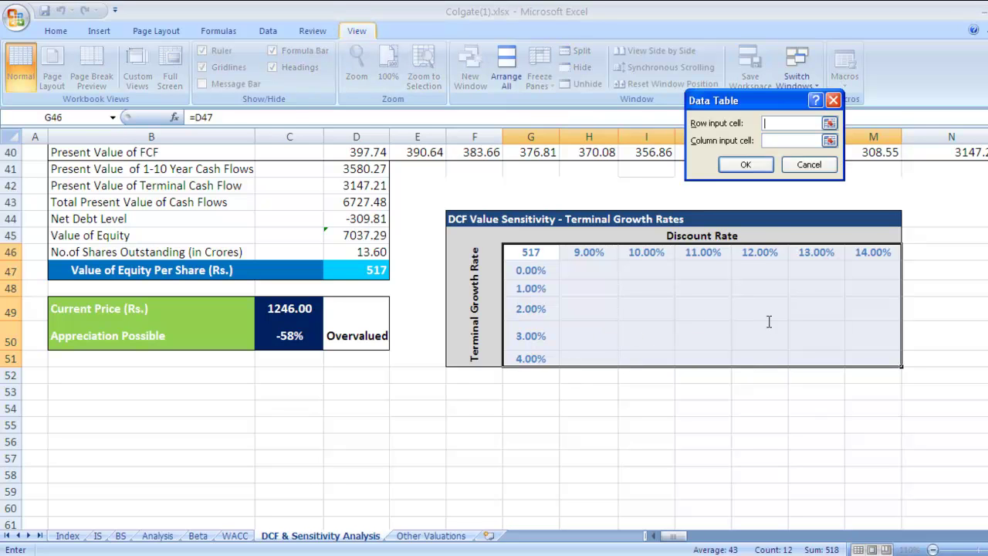
click(784, 125)
scroll(494, 338, up, 4)
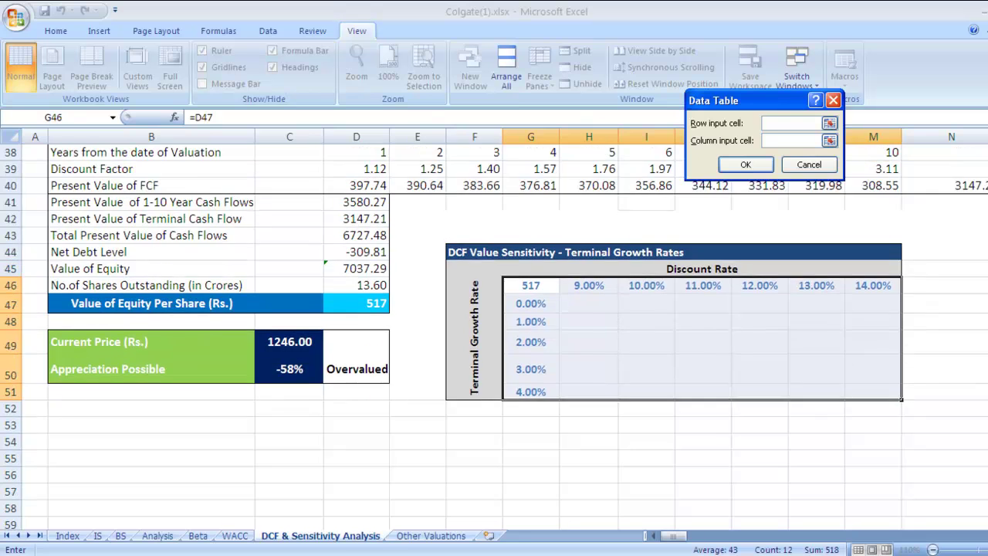
scroll(494, 338, up, 5)
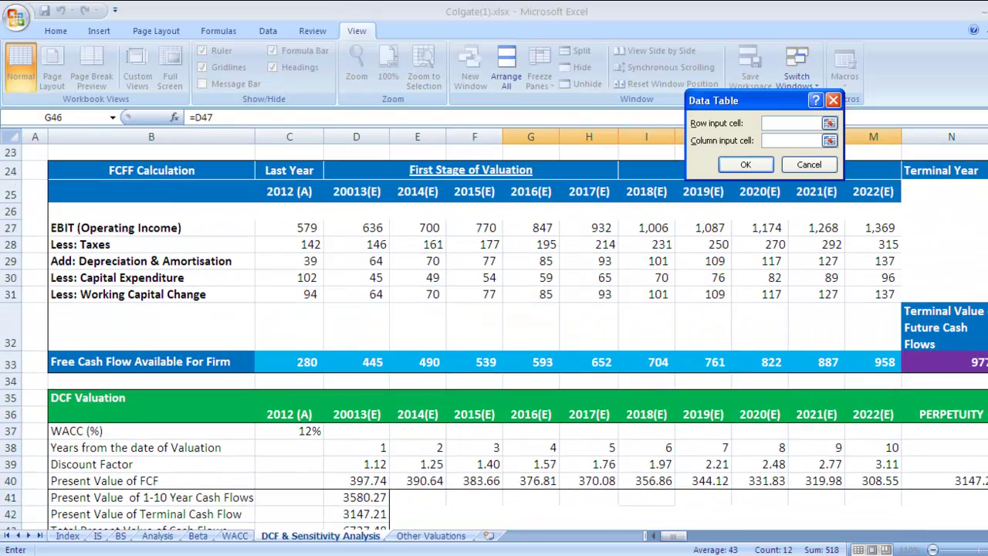
scroll(369, 247, up, 4)
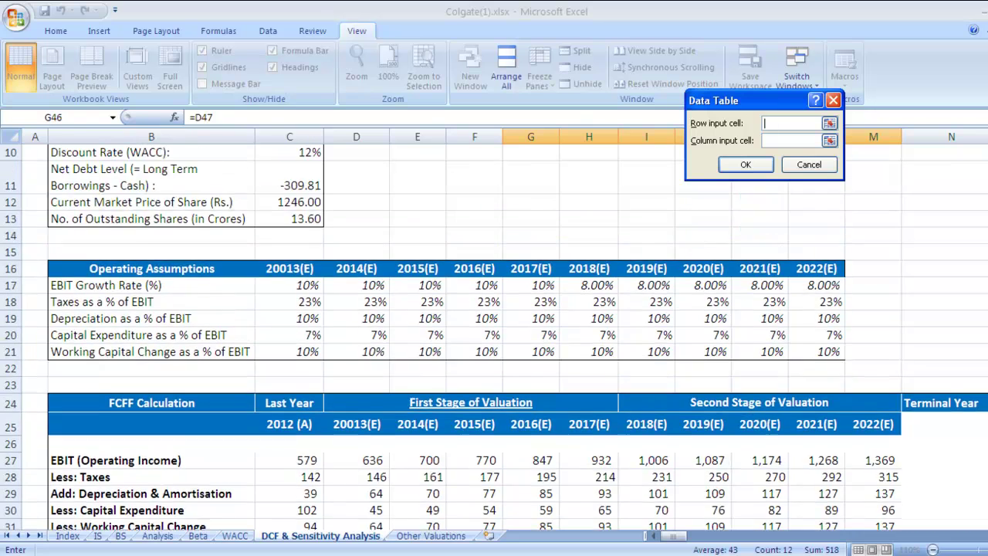
click(282, 236)
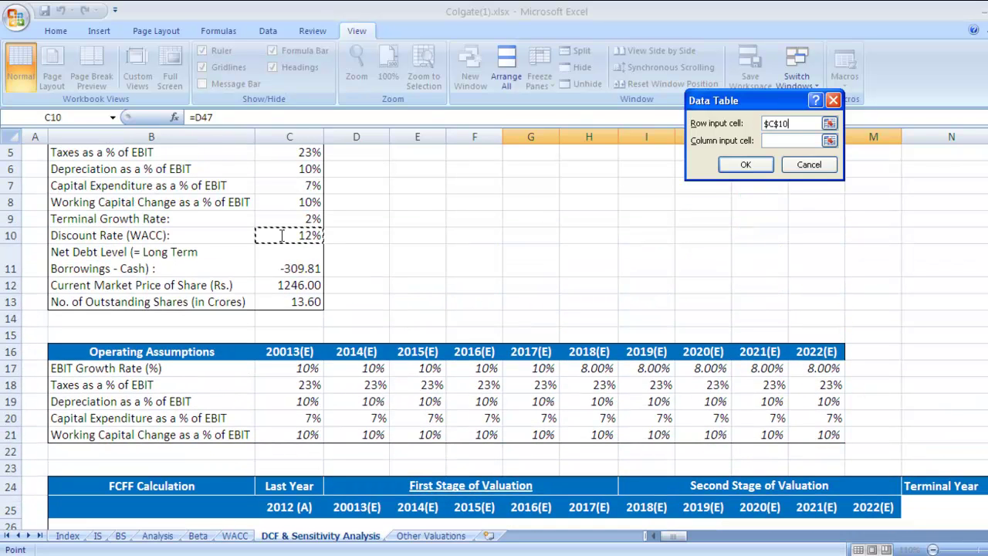
click(791, 139)
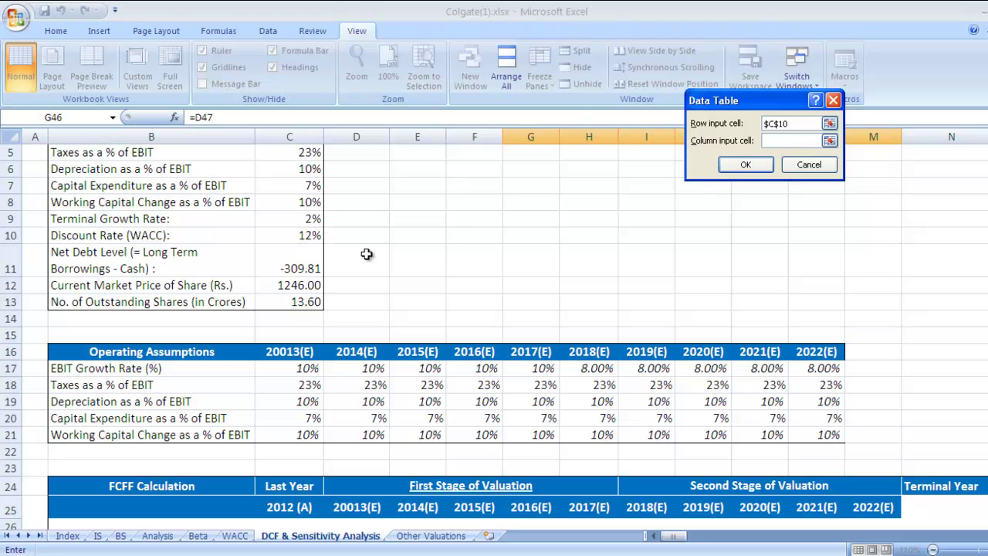
click(299, 218)
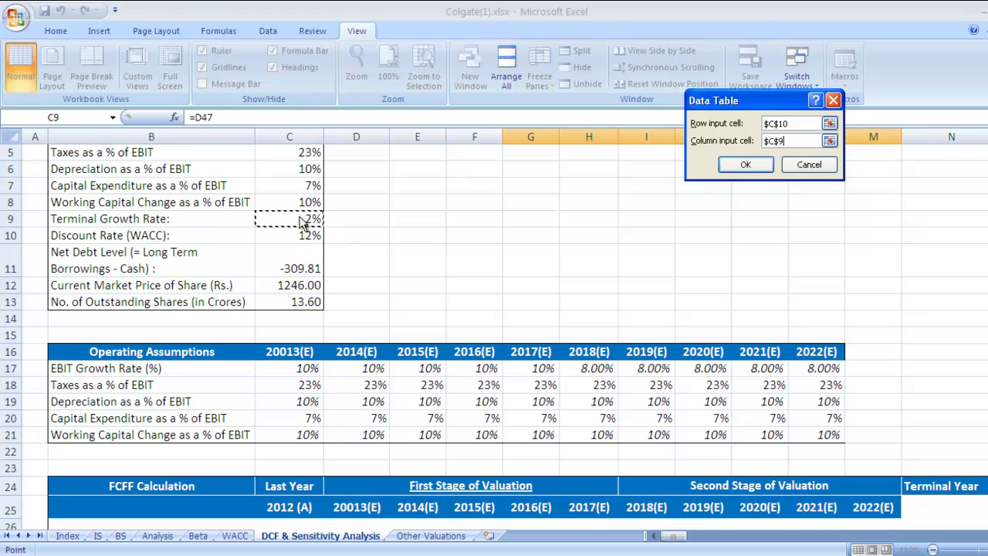
click(735, 163)
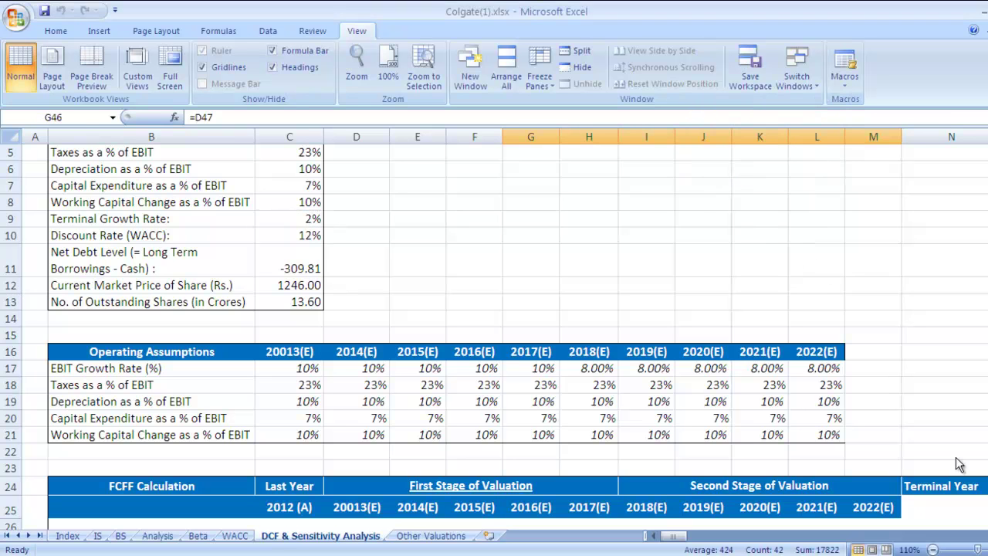
Step: Scroll down to the filled sensitivity grid and select H47, showing the first value 658
scroll(494, 338, down, 4)
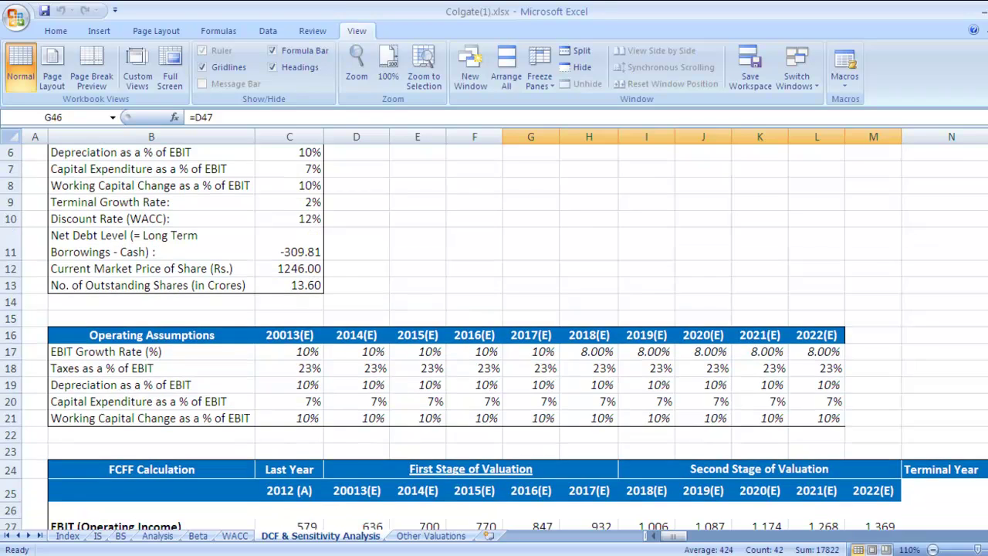
scroll(494, 337, down, 5)
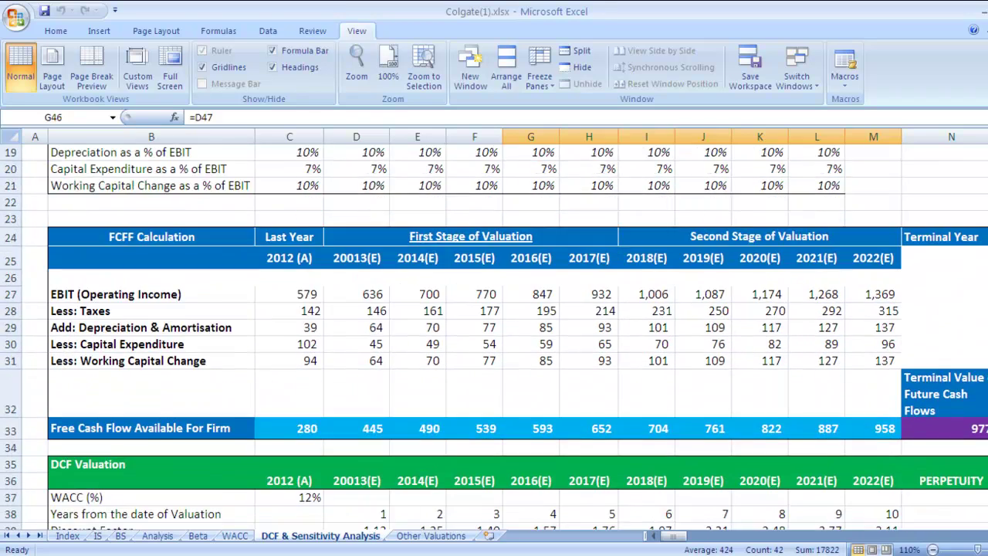
scroll(494, 337, down, 1)
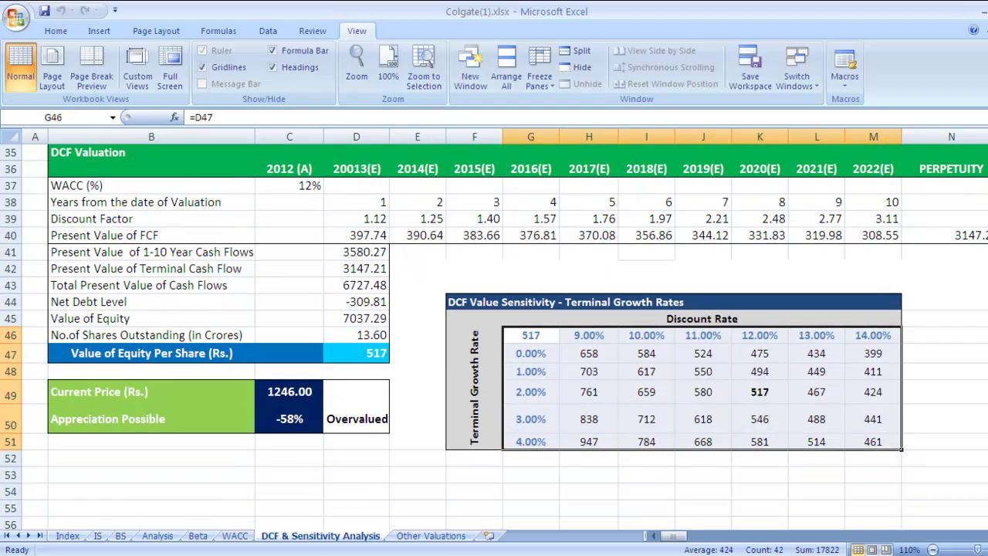
click(588, 354)
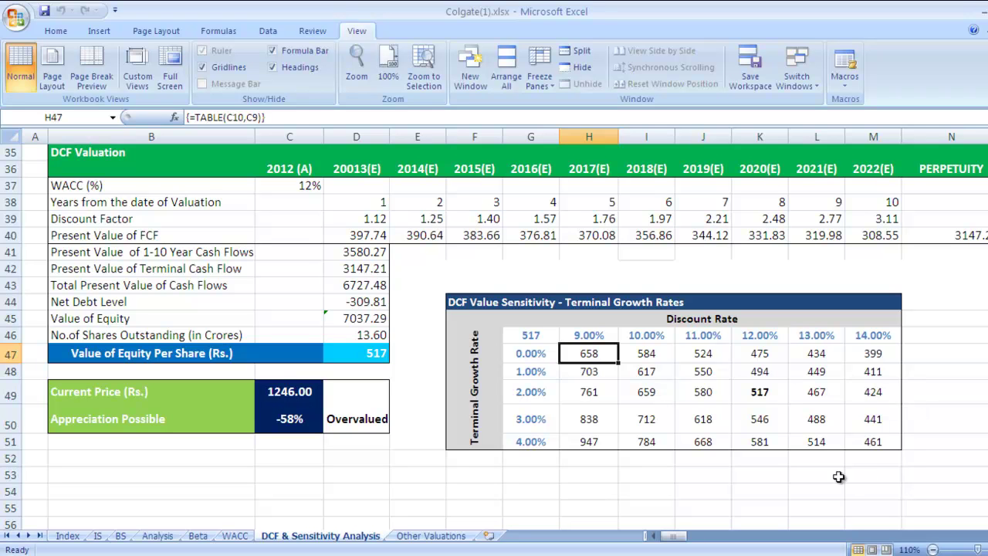
click(600, 338)
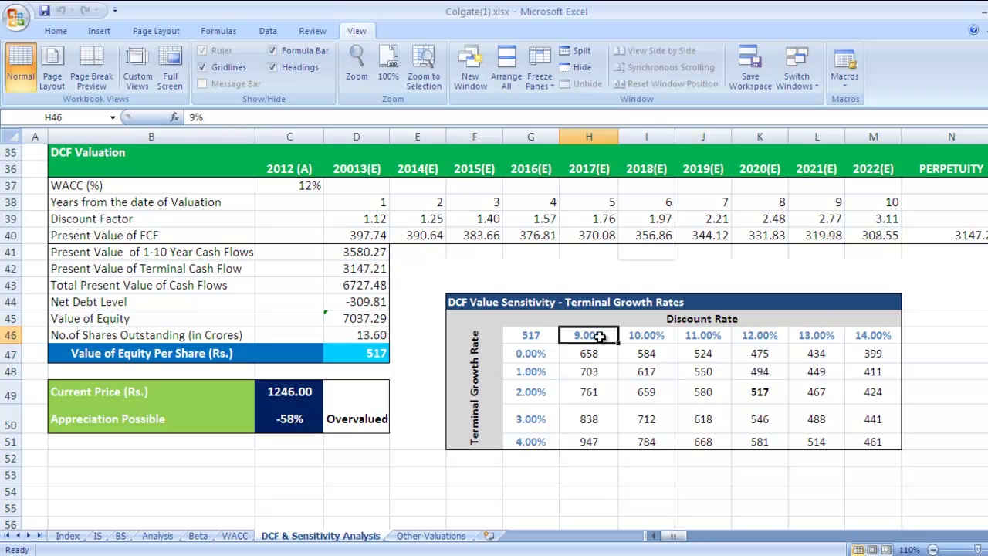
click(525, 354)
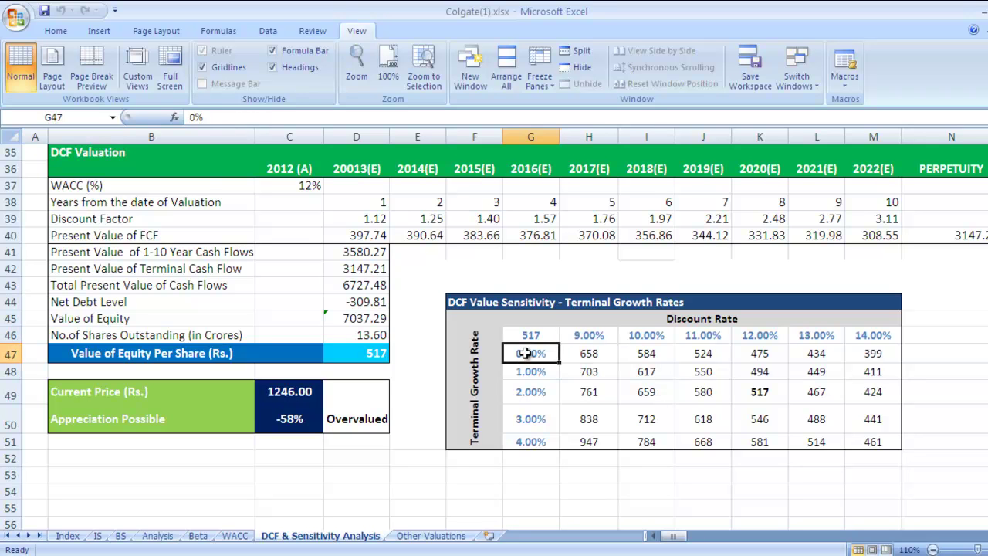
click(575, 354)
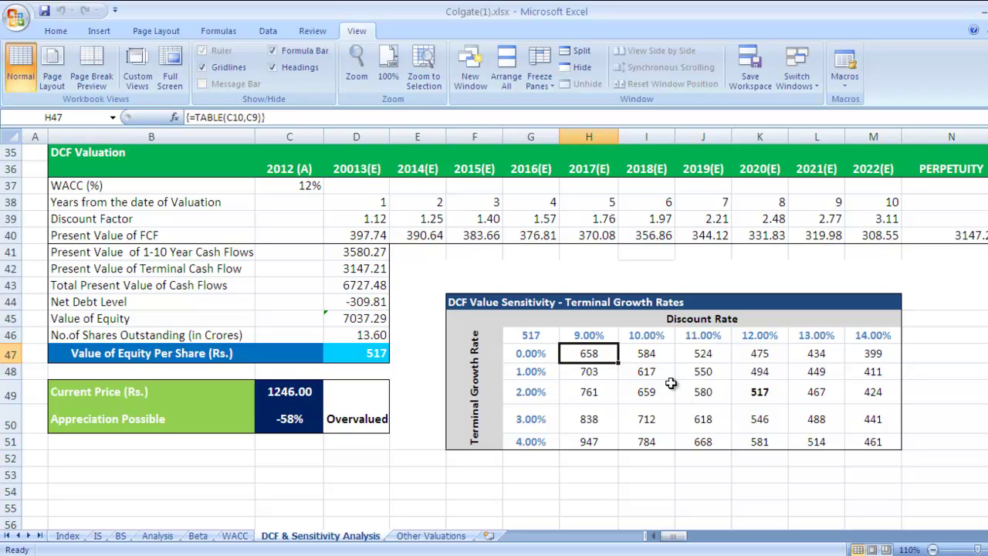
click(642, 353)
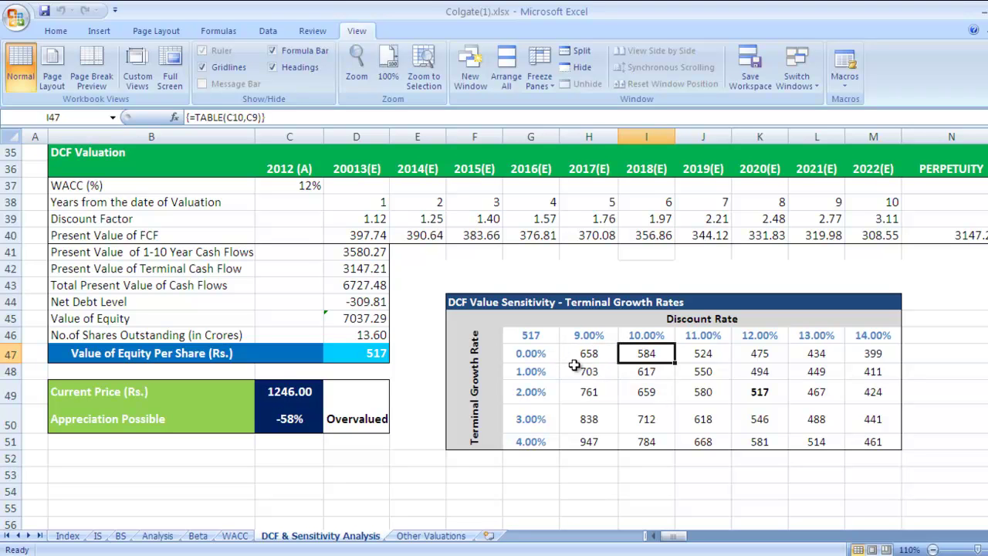
click(546, 353)
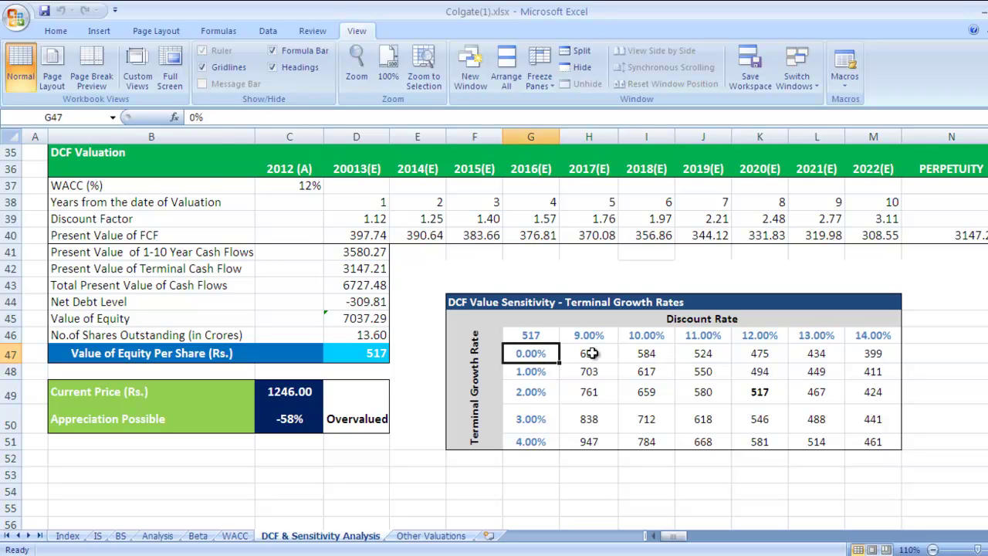
click(649, 354)
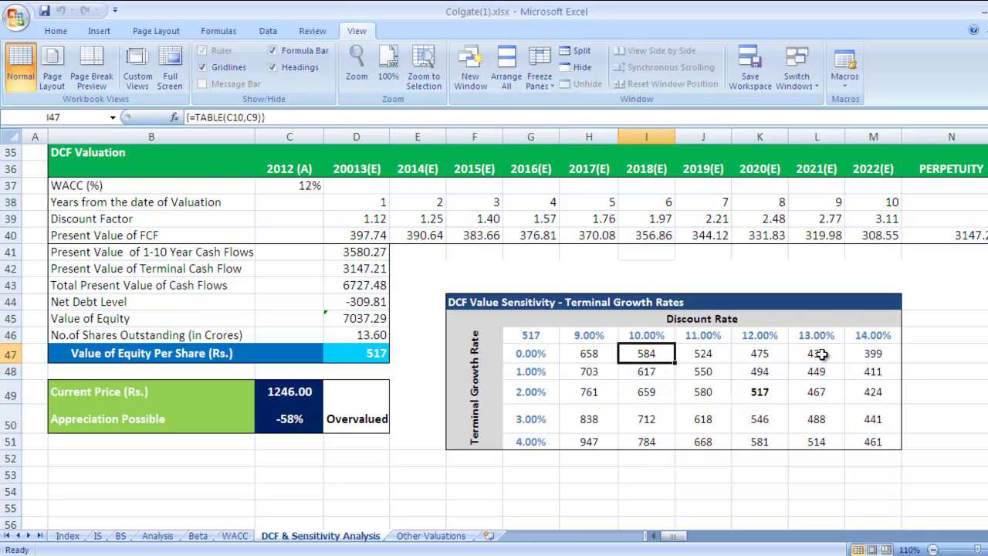
key(Right)
key(Right)
key(Right)
key(Right)
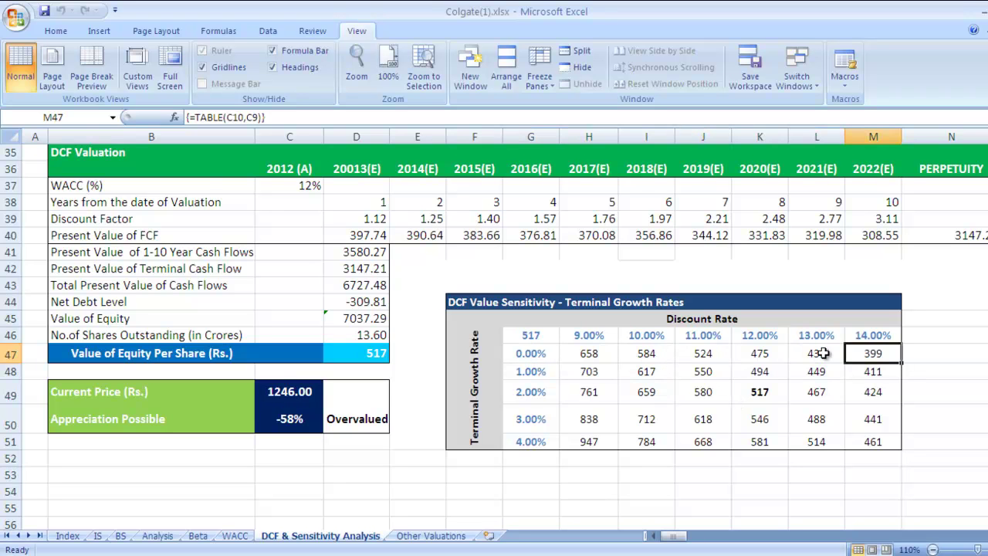
key(Down)
key(Down)
key(Left)
key(Left)
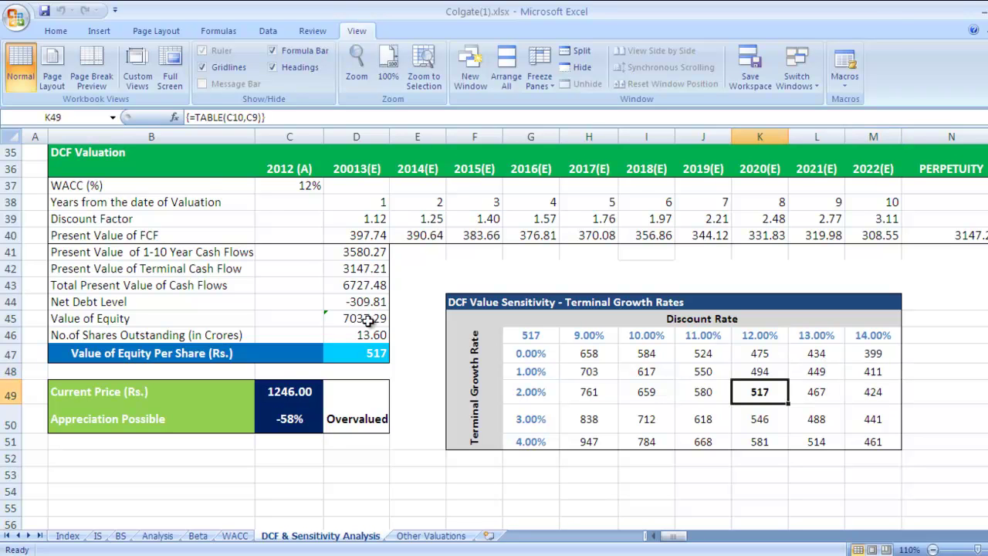
click(344, 350)
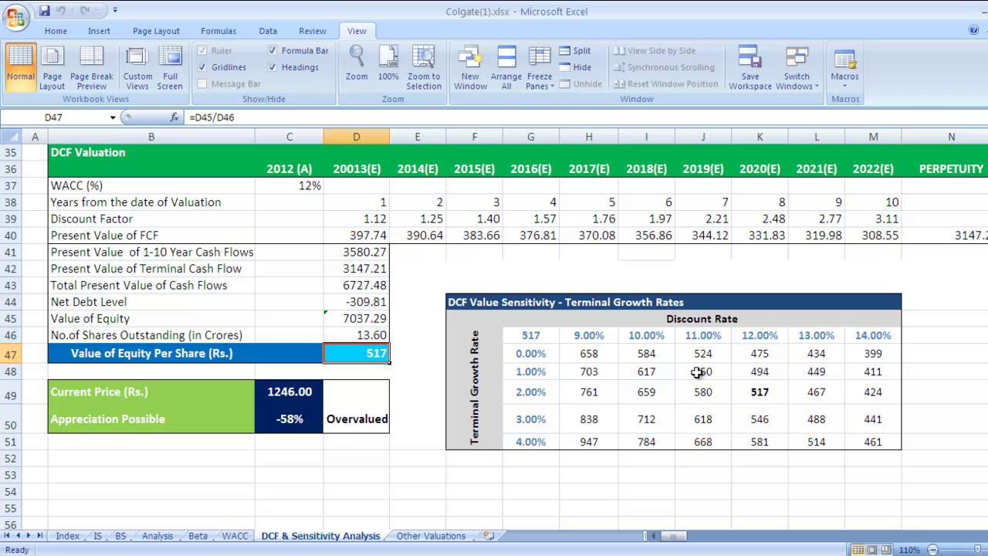
click(746, 394)
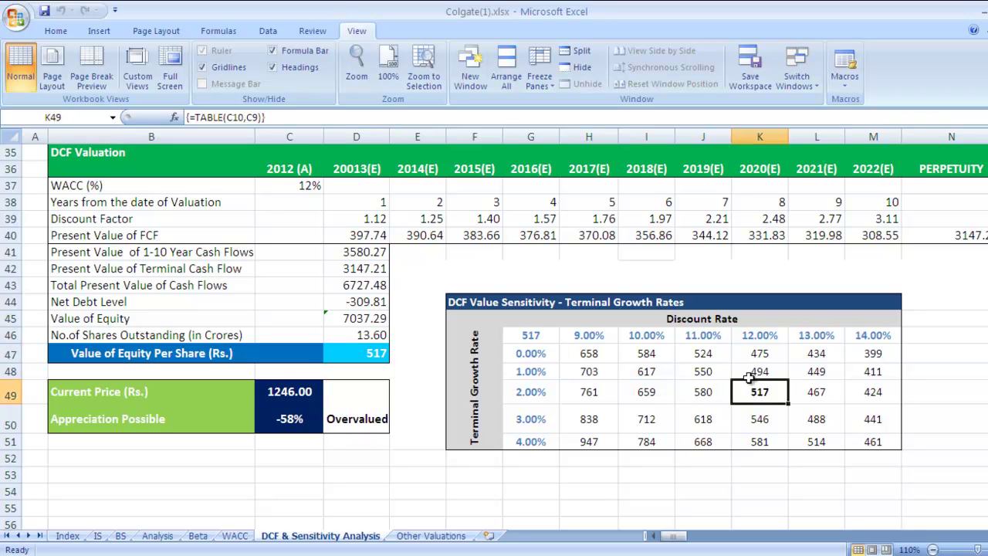
click(765, 337)
click(520, 393)
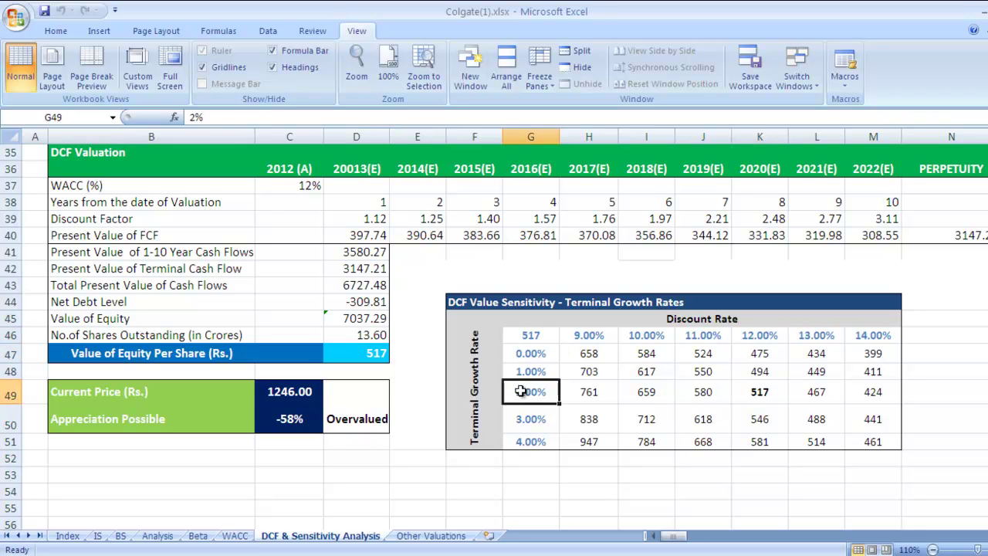
click(768, 392)
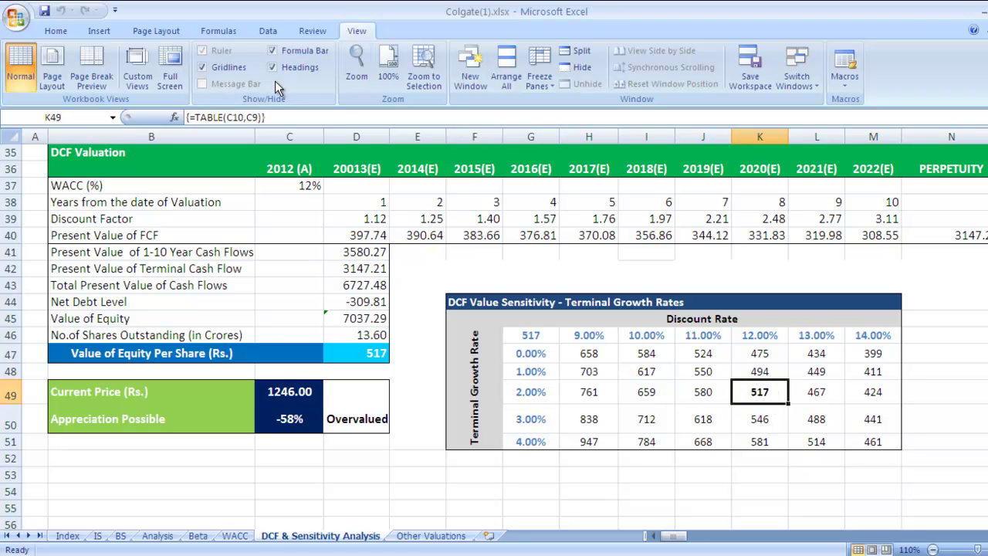
Step: Fill the 517 base-case cell green, matching its 12.00% rate and 2.00% growth headings
click(58, 31)
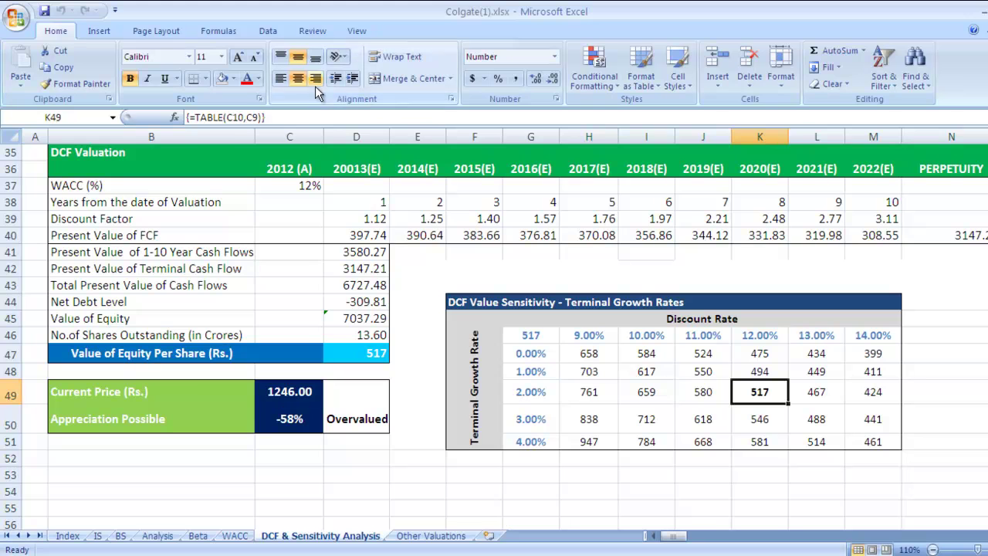
click(234, 80)
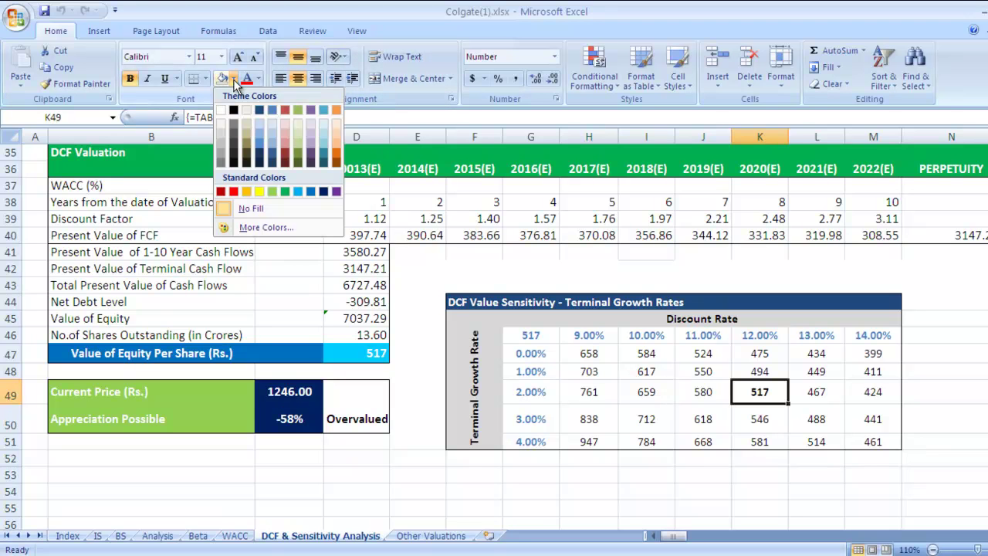
click(274, 191)
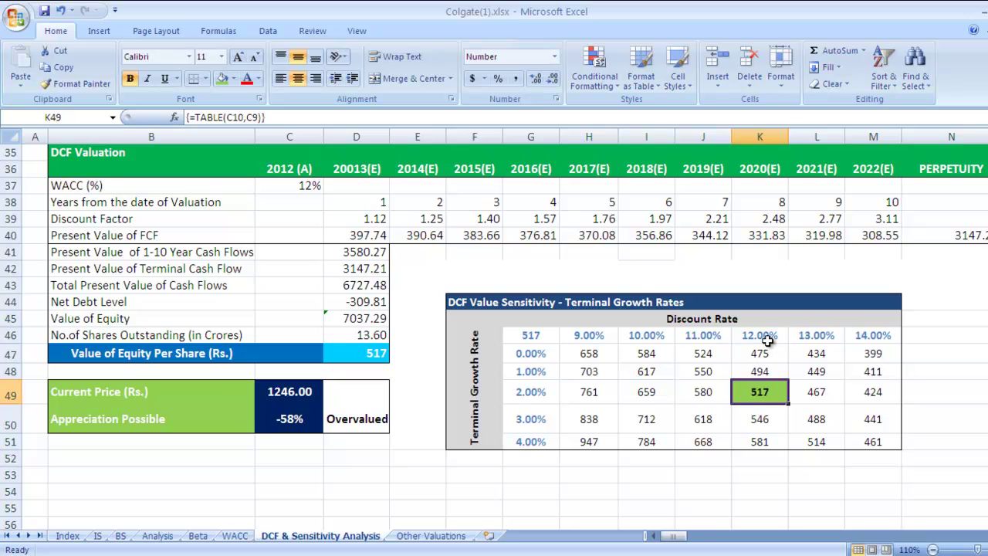
click(770, 337)
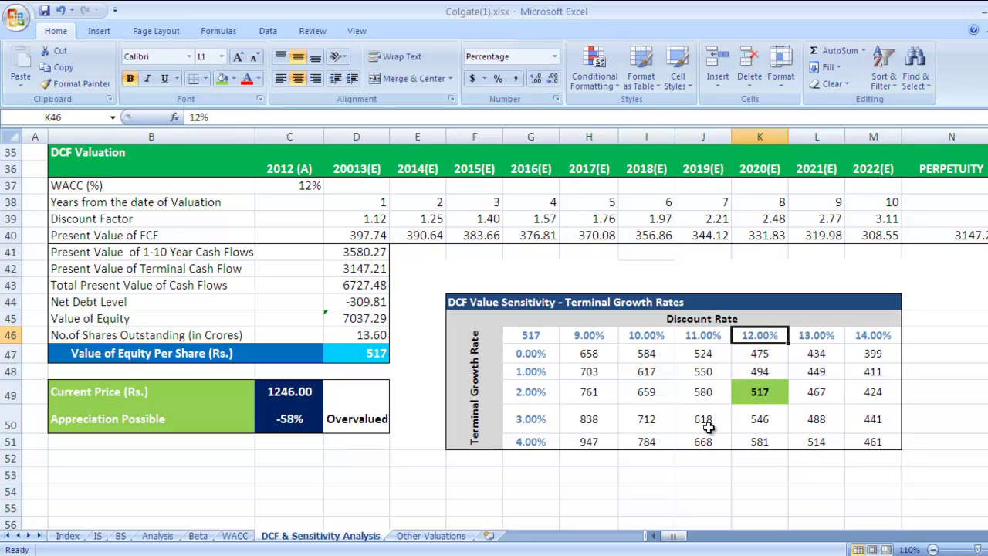
click(540, 395)
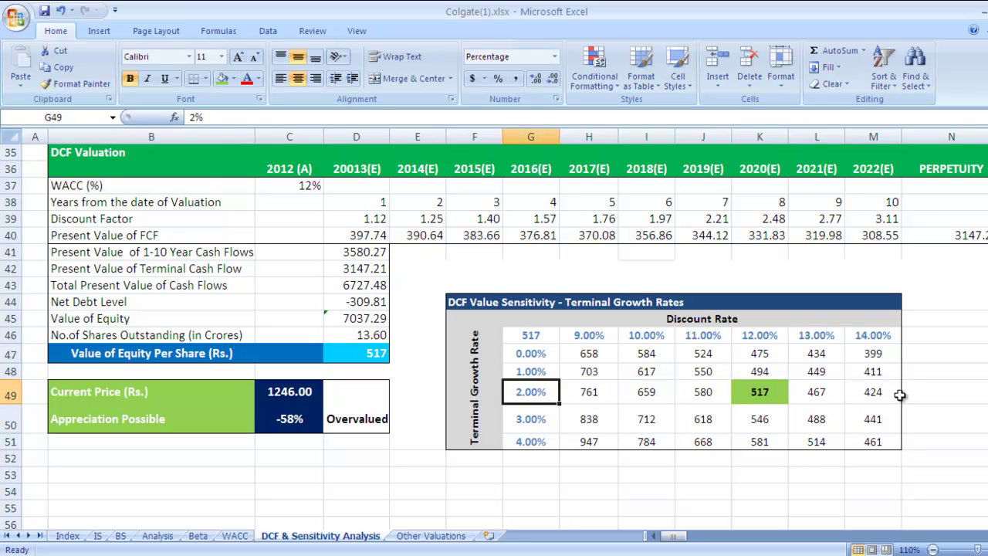
click(963, 369)
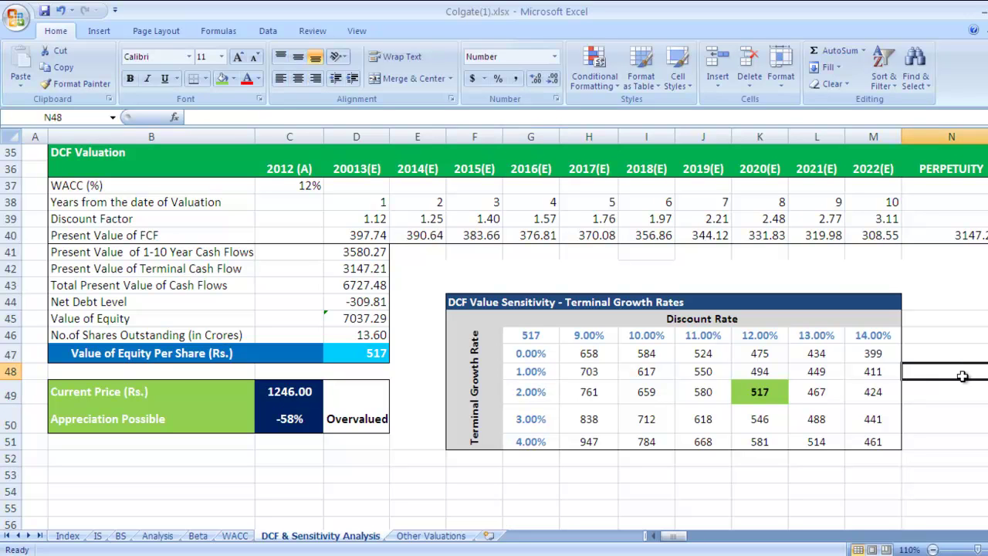